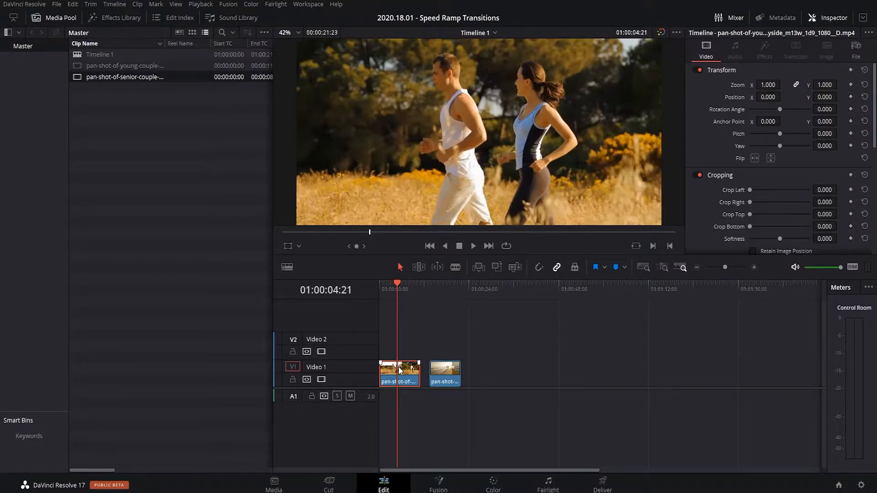
Enable Retime Controls on the young-couple clip and add a speed point at 01:00:04:23
scroll(399, 368, "up", 10)
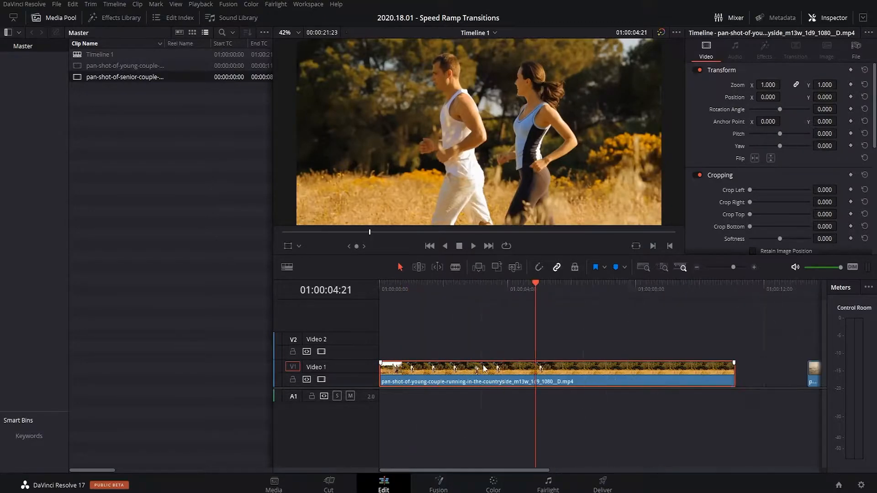
scroll(561, 364, "up", 2)
scroll(617, 330, "down", 2)
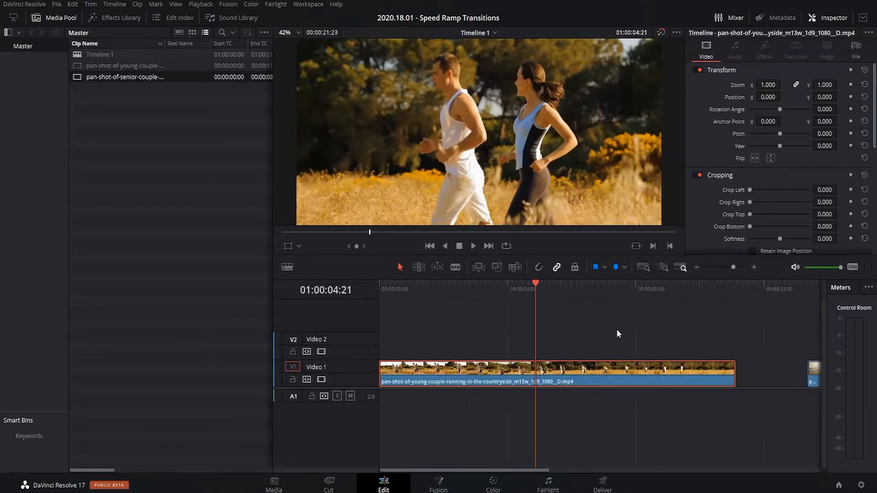
mouse_move(533, 289)
left_mouse_down()
mouse_move(566, 285)
mouse_move(478, 285)
mouse_move(538, 284)
left_mouse_up()
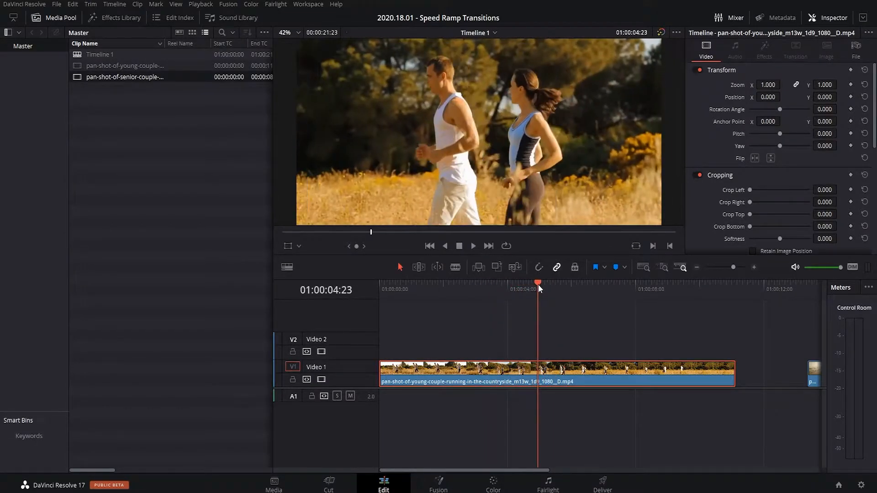
right_click(577, 379)
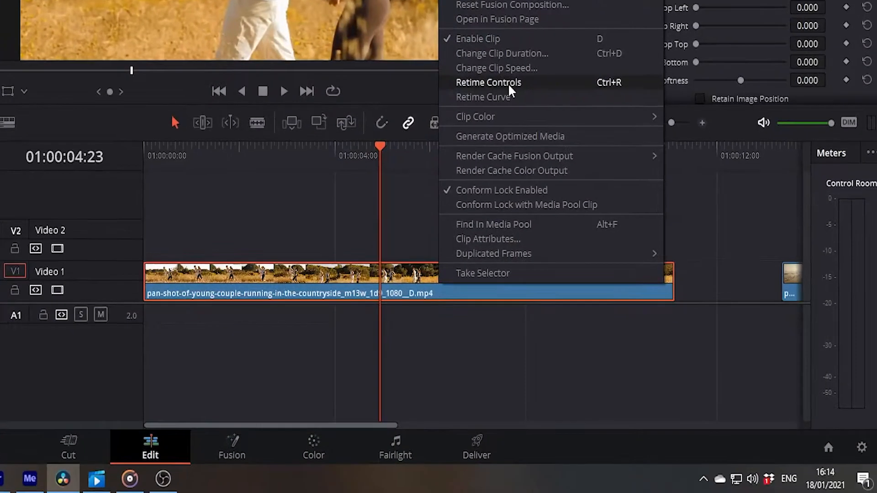
left_click(620, 241)
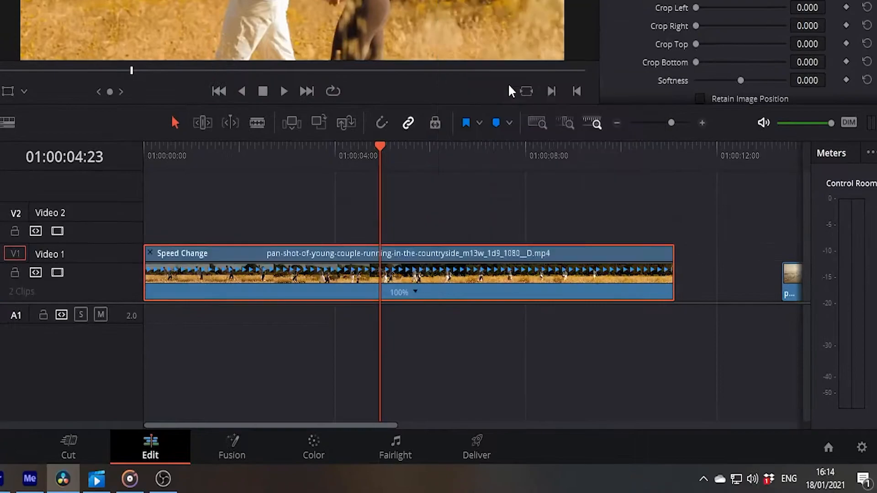
left_click(414, 291)
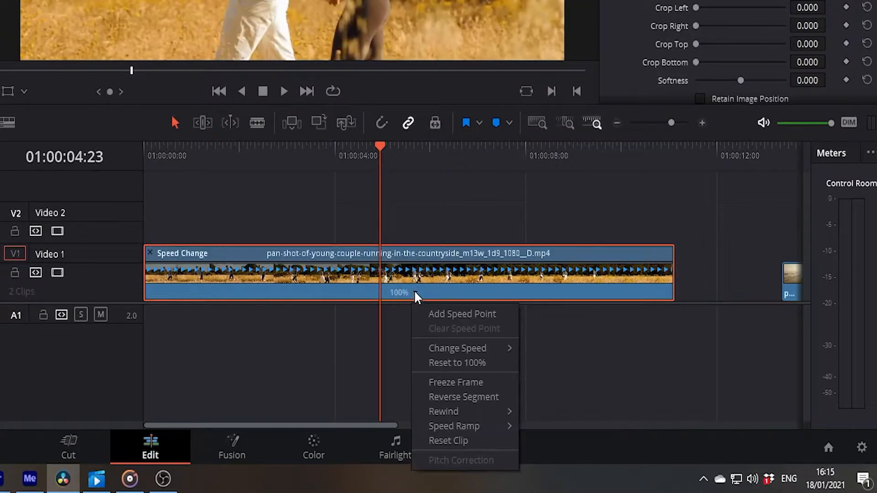
left_click(437, 315)
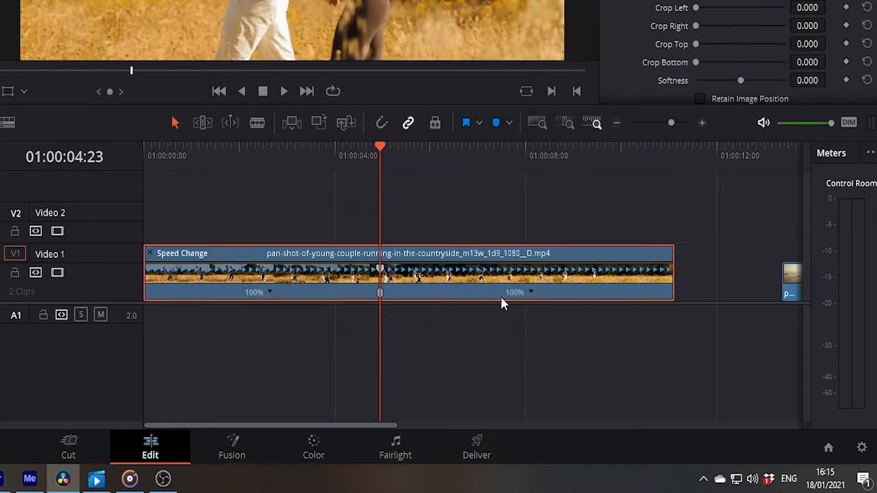
Set the speed of the young-couple clip's segment after the speed point to 800%
left_click(531, 292)
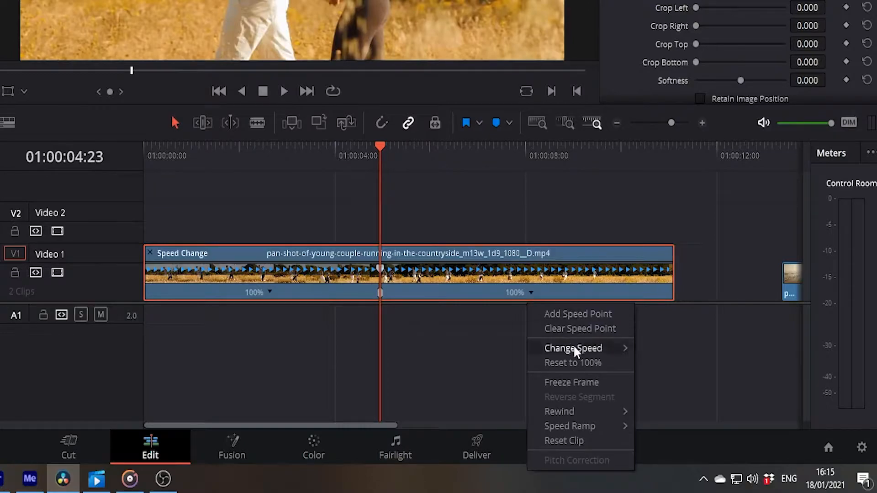
mouse_move(573, 348)
left_click(662, 482)
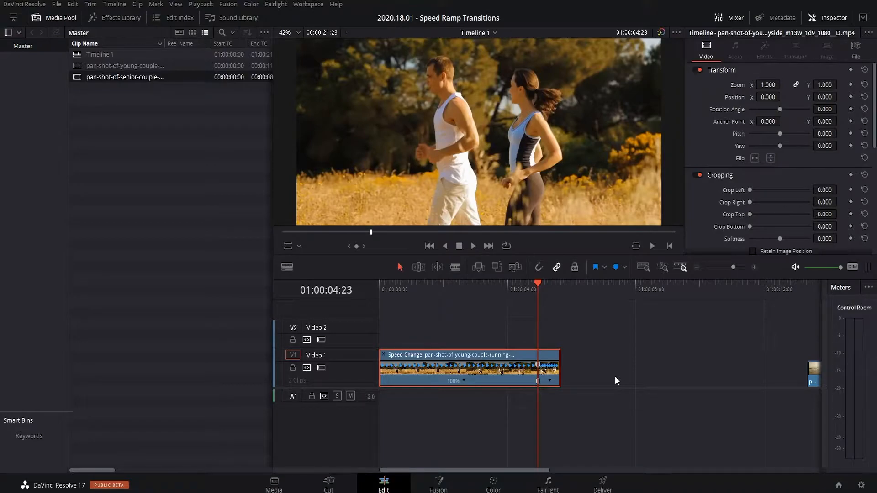
Undo the trim of the young-couple clip's end, and compress the segment after the speed point to 1511% speed instead
scroll(656, 402, "up", 5)
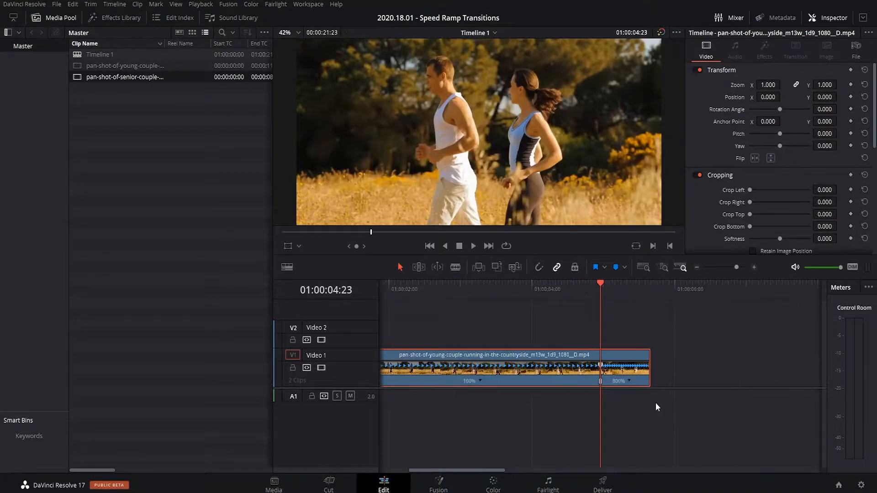
scroll(656, 402, "up", 2)
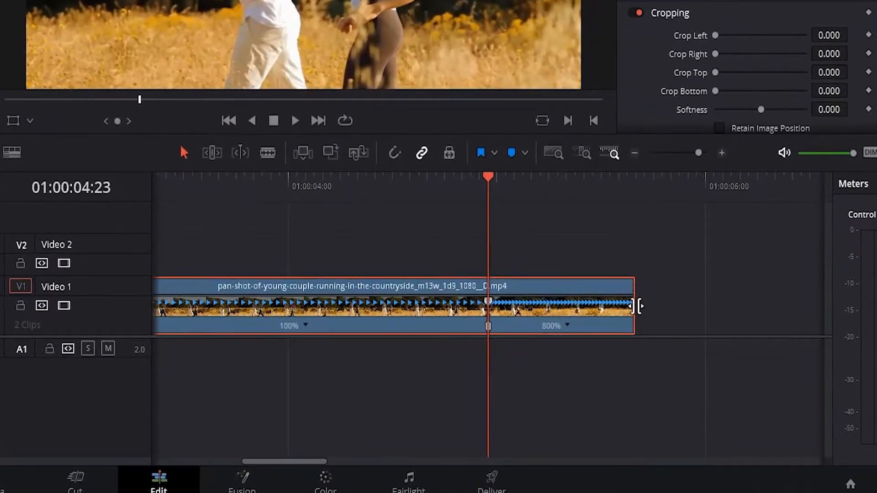
left_click_drag(638, 311, 574, 315)
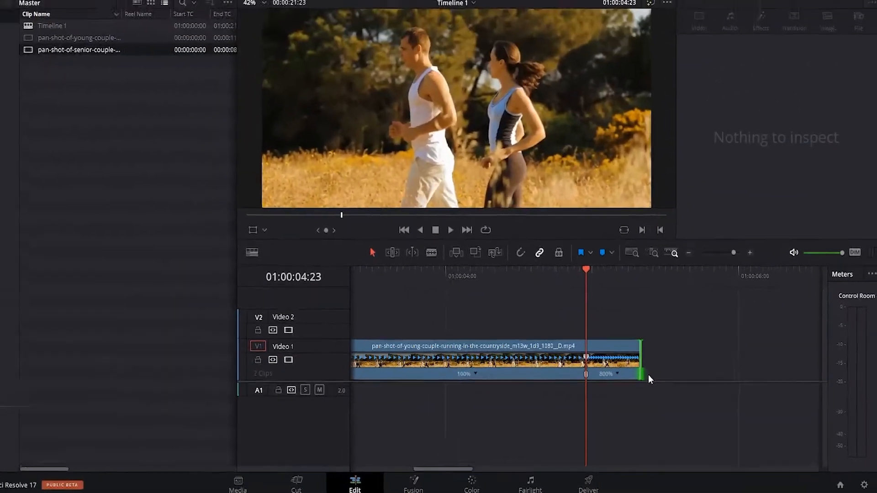
key("ctrl+z")
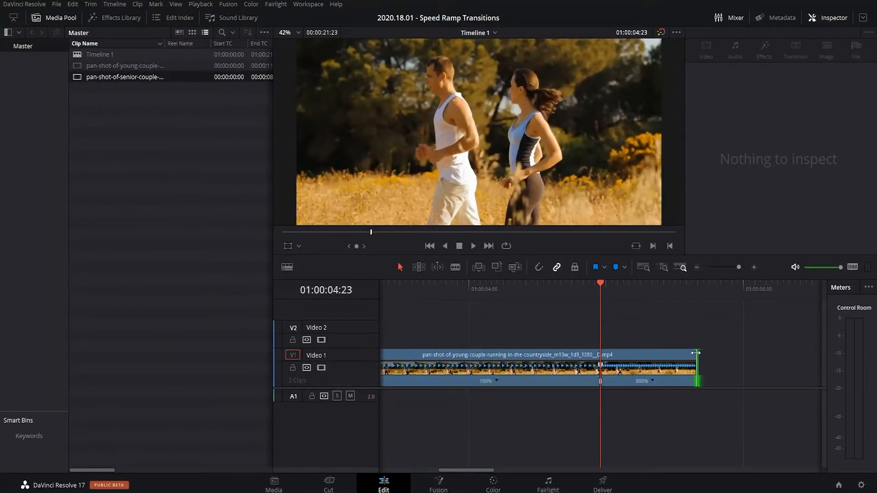
left_click_drag(696, 352, 649, 353)
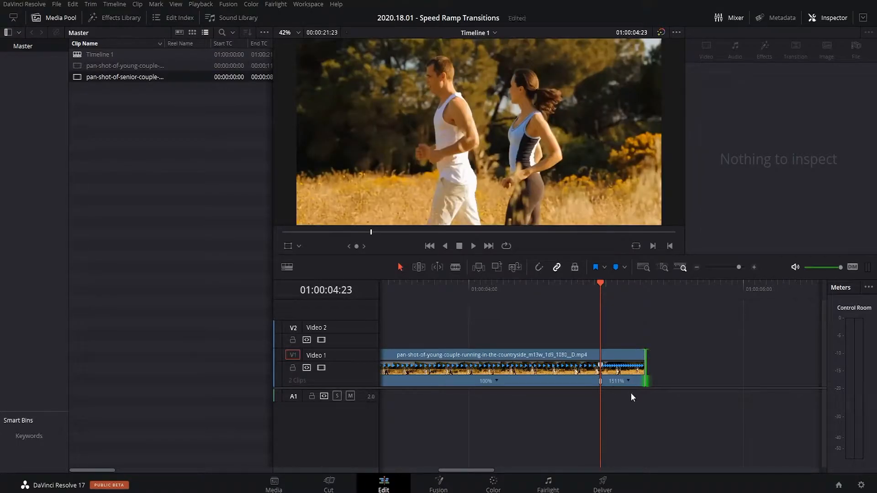
Open the Retime Curve for the young-couple clip and display its Retime Speed curve
left_click(627, 380)
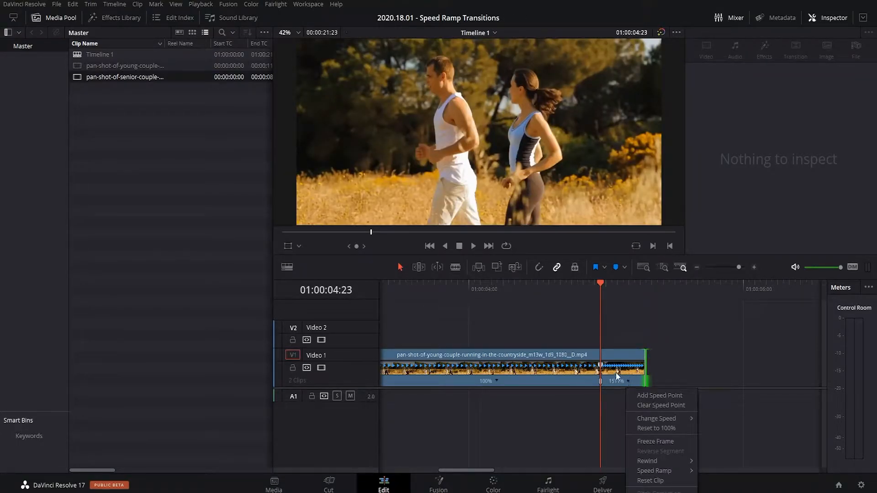
left_click(623, 356)
right_click(624, 355)
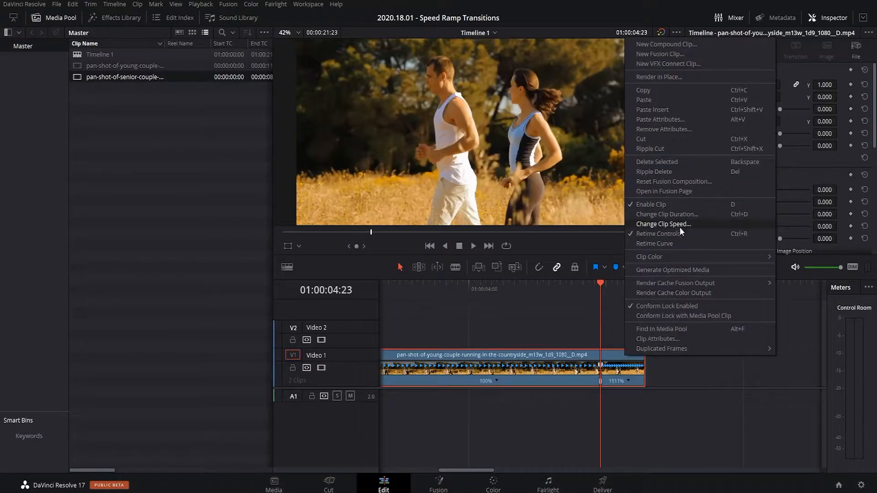
left_click(679, 242)
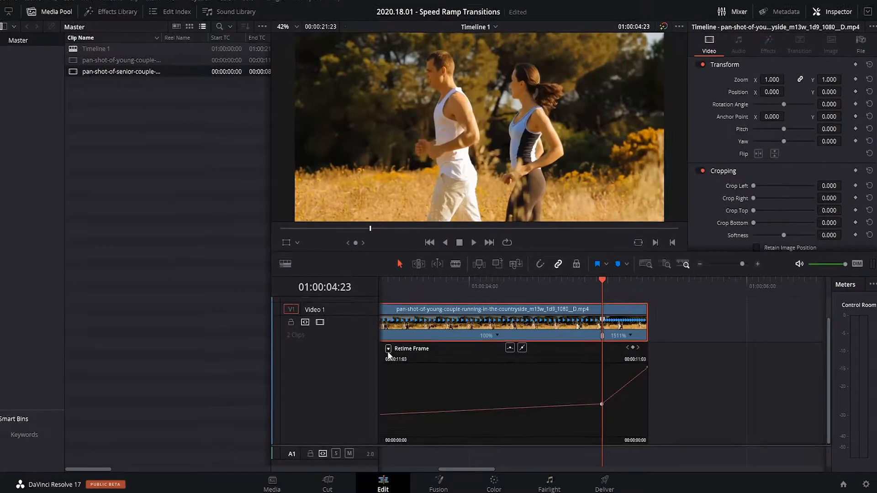
left_click(388, 351)
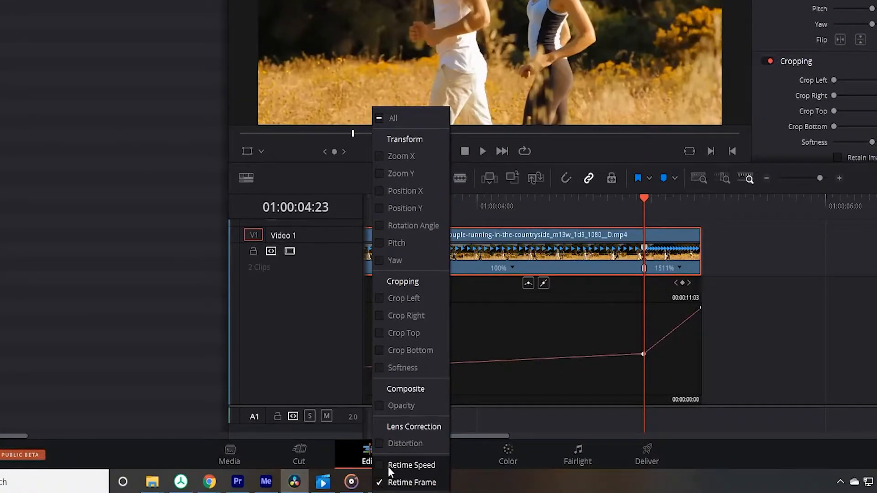
left_click(382, 464)
left_click(675, 371)
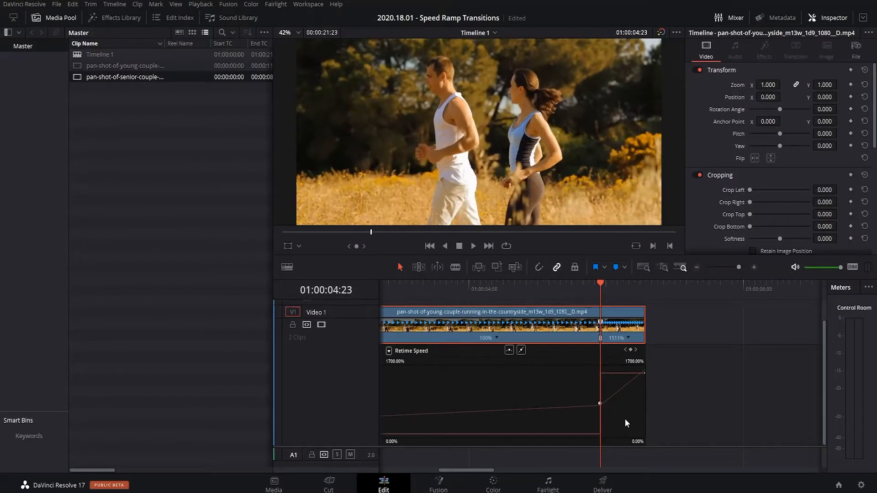
Smooth the speed point on the Retime Speed curve with Bezier handles and lengthen them for a more gradual ramp
left_click(599, 404)
left_click(508, 350)
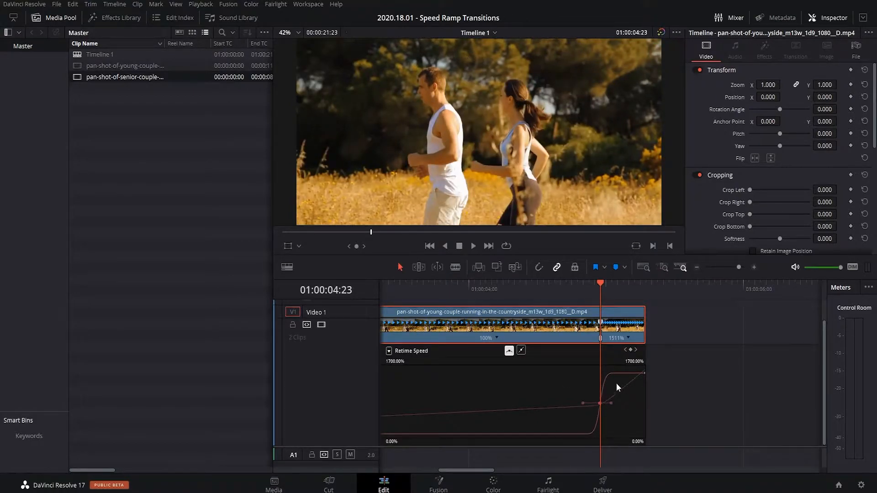
left_click_drag(610, 404, 637, 404)
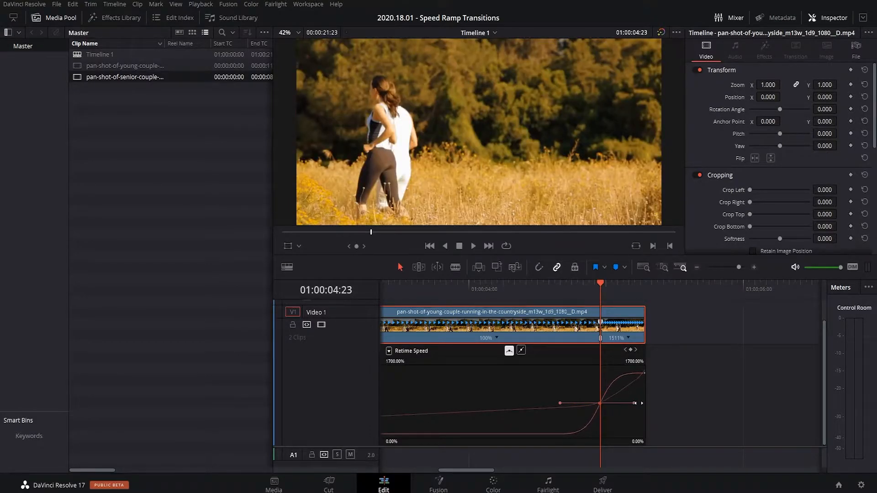
Play back the end of the young-couple clip to check the speed ramp
left_click_drag(600, 295, 538, 293)
key("space")
key("space")
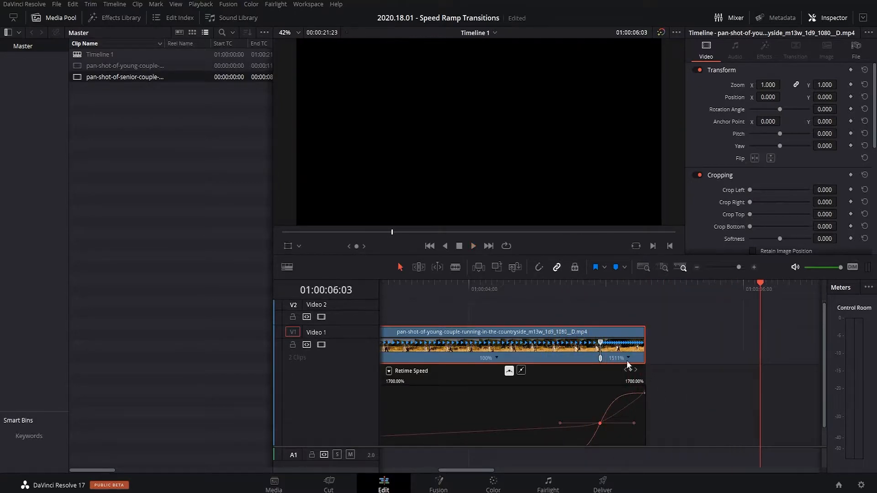
Move the senior-couple clip closer to the first clip and trim its start to about 01:00:07:14
scroll(684, 369, "down", 2)
scroll(601, 361, "up", 2)
scroll(574, 359, "down", 10)
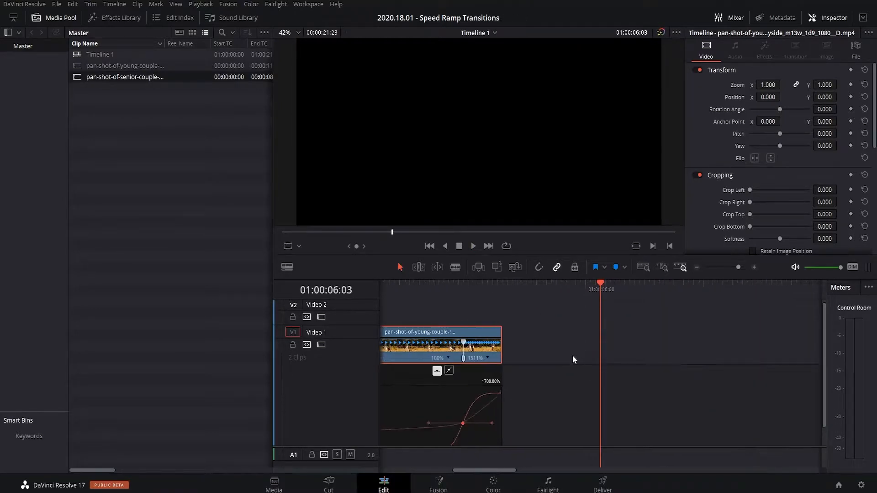
scroll(584, 366, "down", 8)
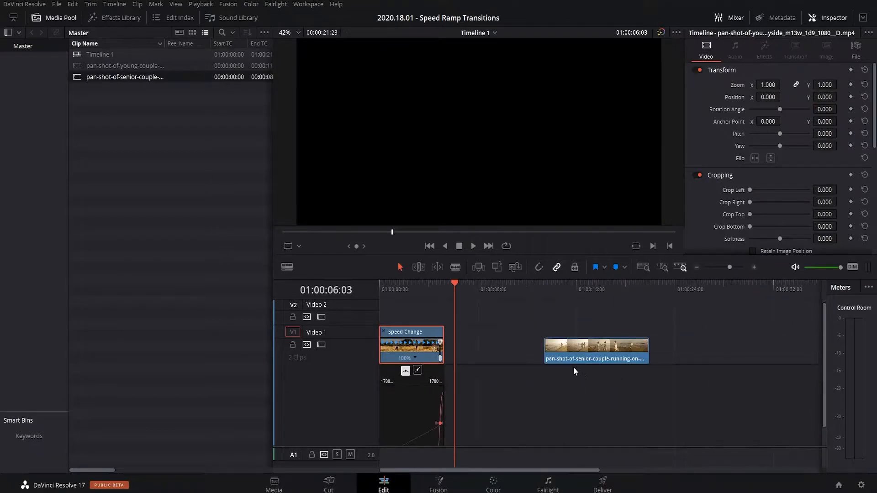
left_click_drag(563, 347, 476, 347)
mouse_move(456, 287)
left_mouse_down()
mouse_move(481, 289)
mouse_move(464, 281)
mouse_move(472, 283)
left_mouse_up()
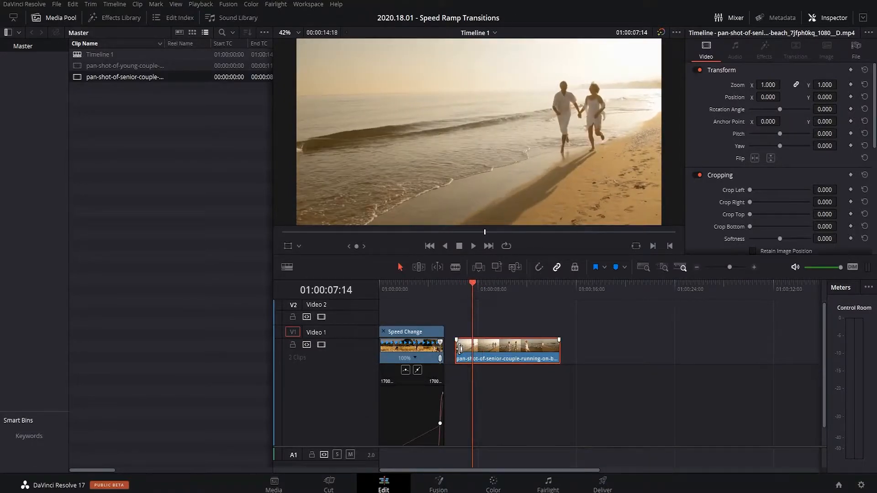
mouse_move(460, 350)
left_mouse_down()
mouse_move(483, 350)
mouse_move(472, 351)
left_mouse_up()
Enable Retime Controls on the senior-couple clip and add a speed point at 01:00:10:16
left_click(476, 285)
left_click_drag(477, 284, 510, 286)
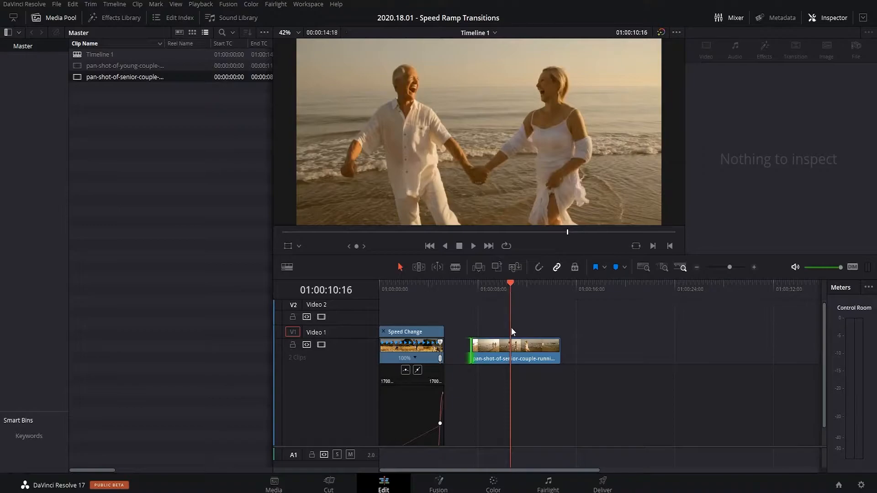
right_click(516, 350)
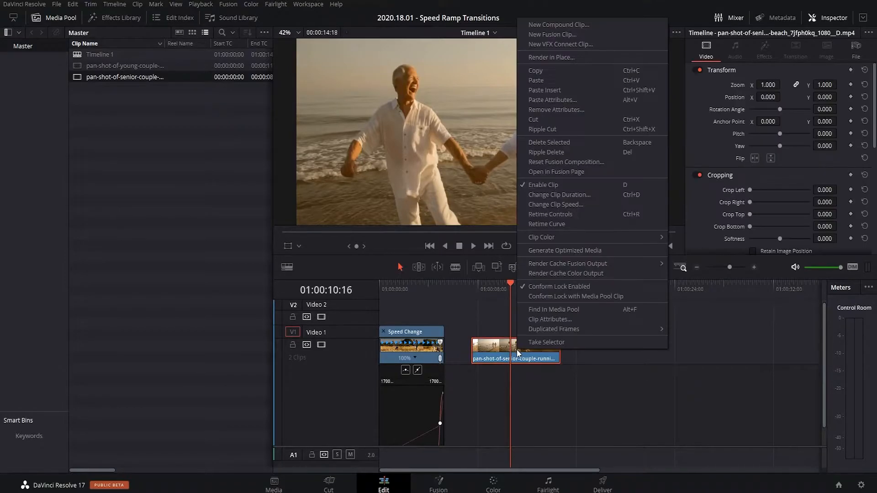
left_click(572, 213)
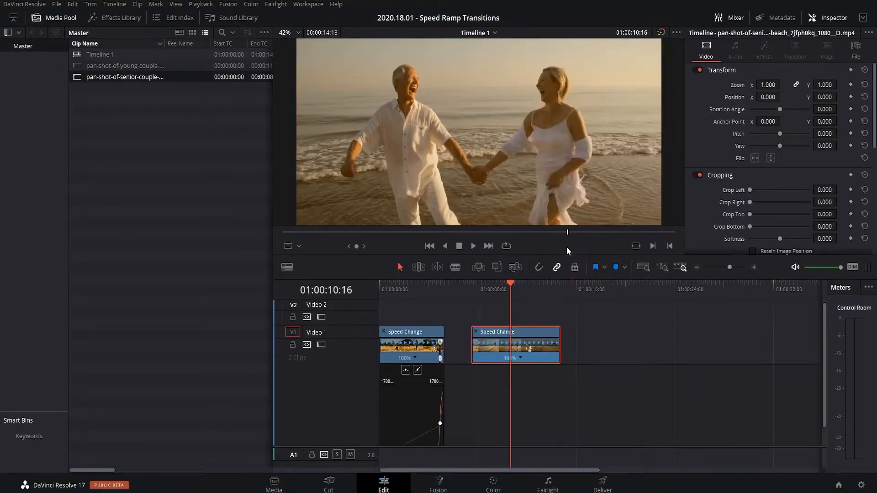
left_click(520, 359)
left_click(542, 373)
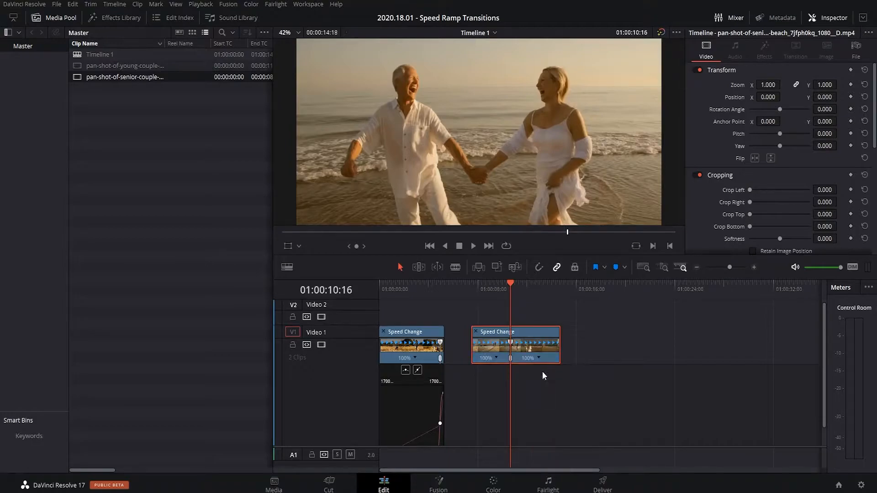
Set the speed of the senior-couple clip's segment before the speed point to 800%
left_click(496, 358)
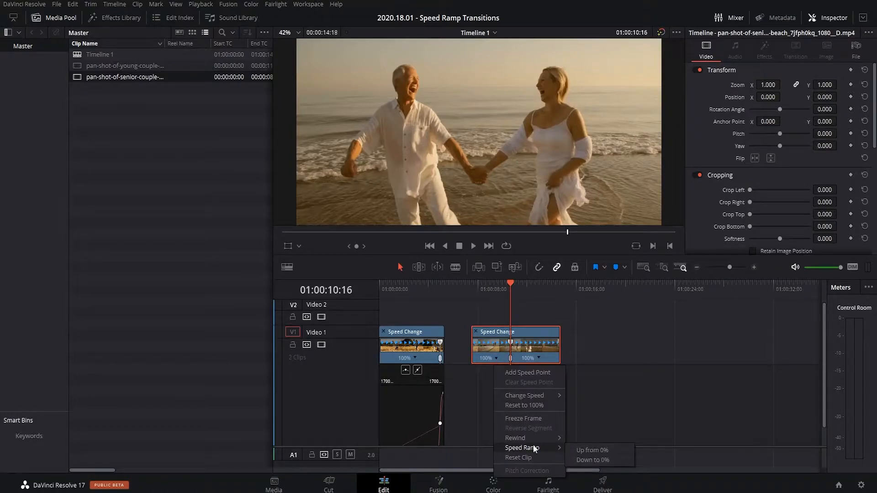
mouse_move(530, 395)
left_click(594, 484)
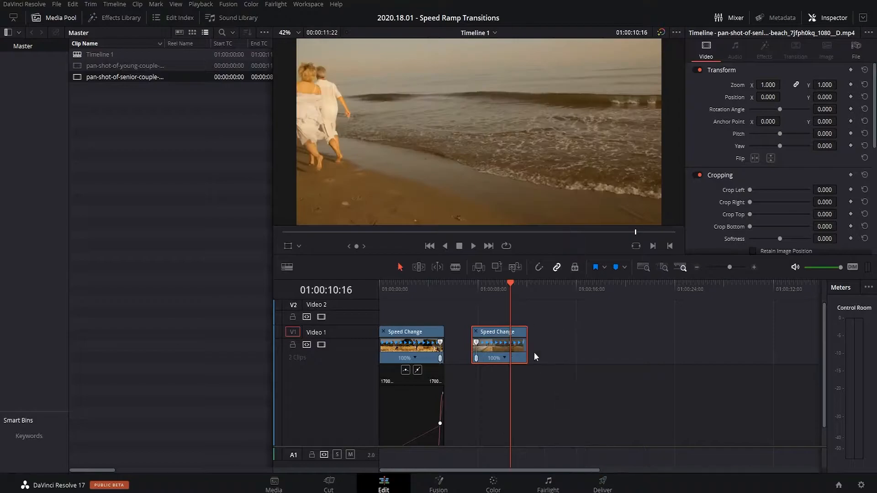
Compress the senior-couple clip's opening segment to speed it up further, and place the clip directly against the end of the first clip
left_click(469, 287)
scroll(470, 364, "up", 5)
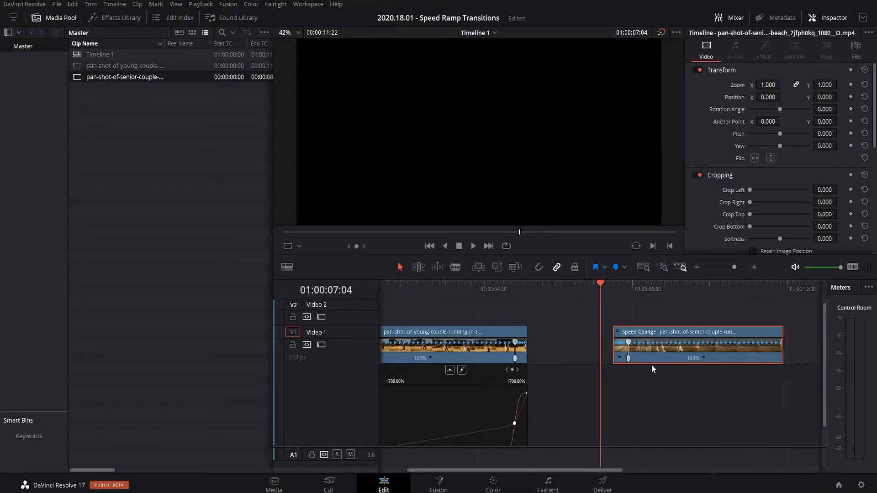
scroll(612, 361, "up", 2)
mouse_move(627, 349)
left_mouse_down()
mouse_move(612, 349)
mouse_move(618, 331)
mouse_move(629, 332)
left_mouse_up()
left_click_drag(682, 332, 507, 332)
left_click(473, 358)
Open the Retime Curve for the senior-couple clip and display its Retime Speed curve
right_click(504, 331)
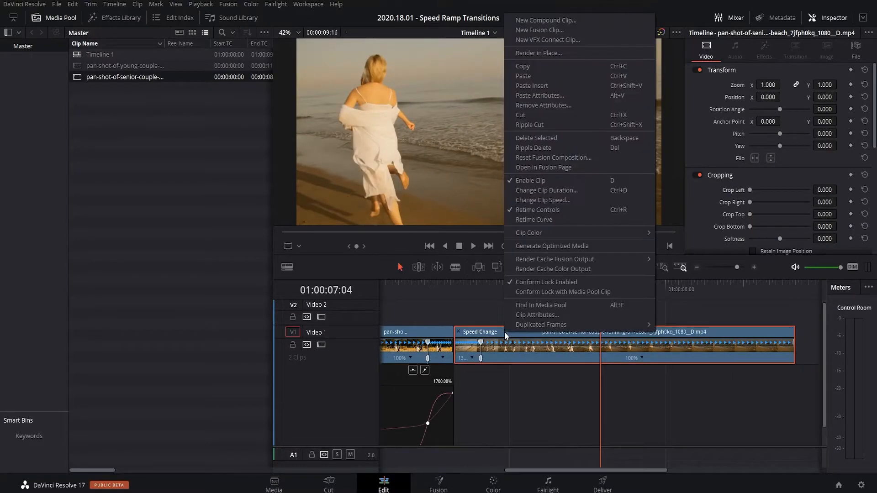
left_click(559, 219)
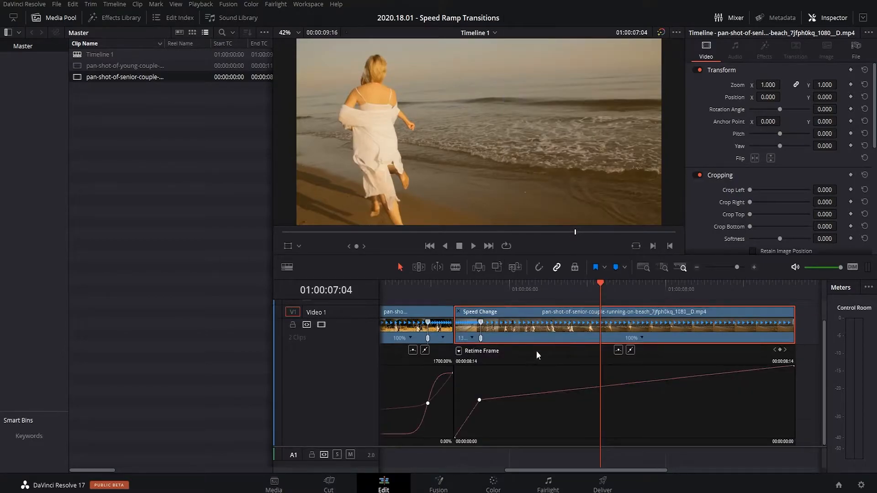
left_click(458, 351)
left_click(466, 489)
left_click(551, 417)
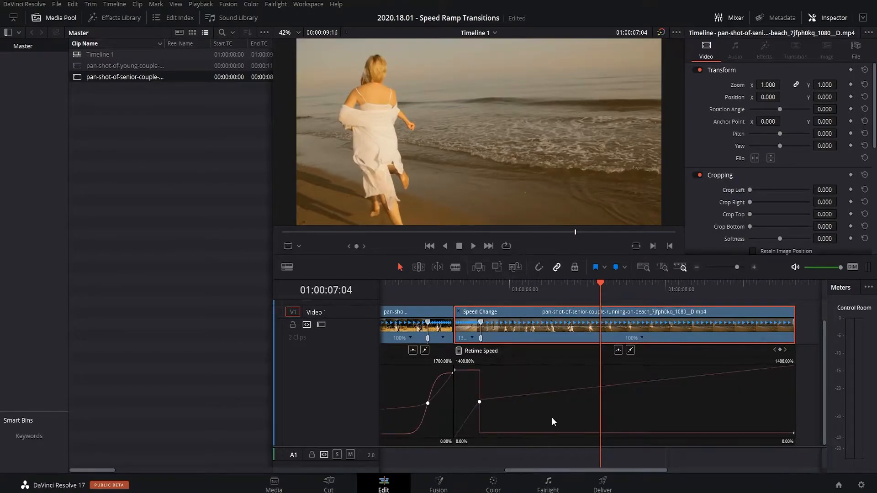
Smooth the senior-couple clip's retime speed point into a wider Bezier ramp, and play the transition from 01:00:04:08
left_click(618, 351)
left_click_drag(485, 401, 505, 402)
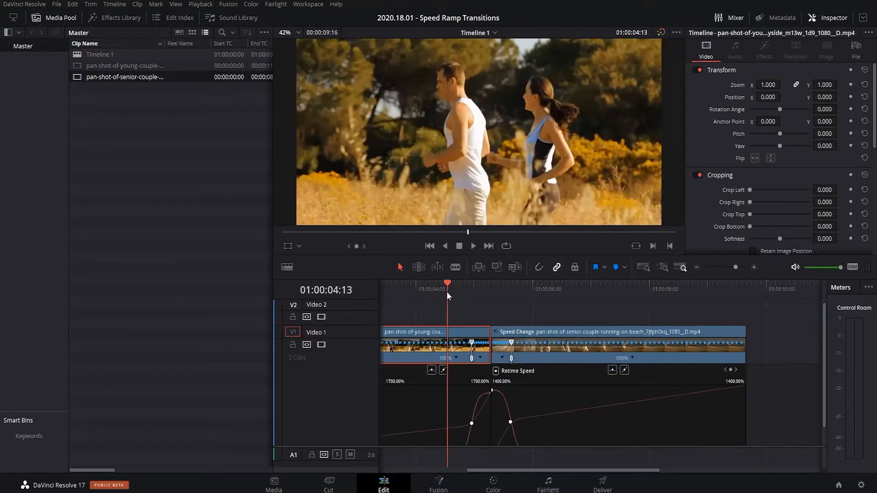
left_click_drag(447, 292, 437, 296)
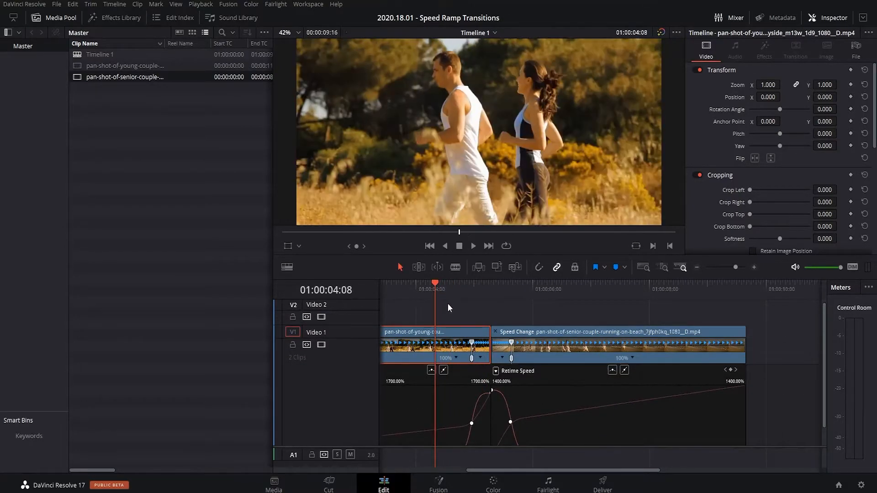
key("space")
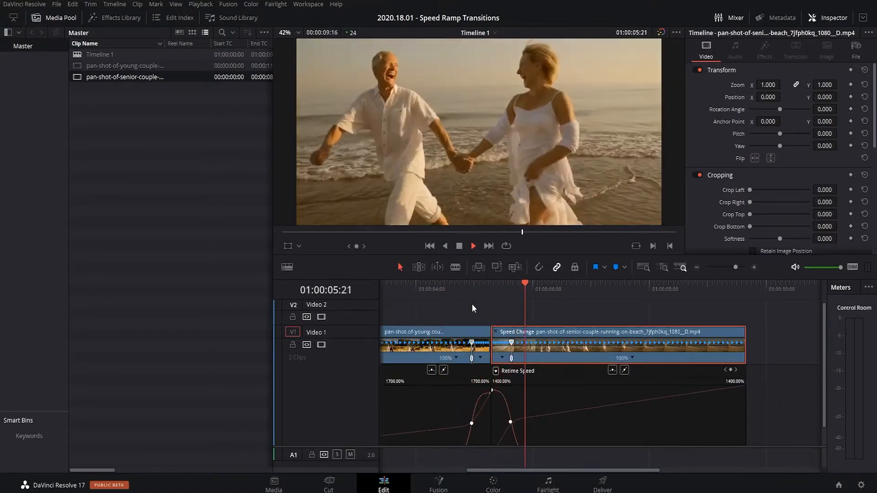
Trim the end of the young-couple clip to 01:00:05:04, butt the senior-couple clip against it, and replay the transition
mouse_move(484, 295)
left_mouse_down()
mouse_move(451, 295)
mouse_move(483, 281)
left_mouse_up()
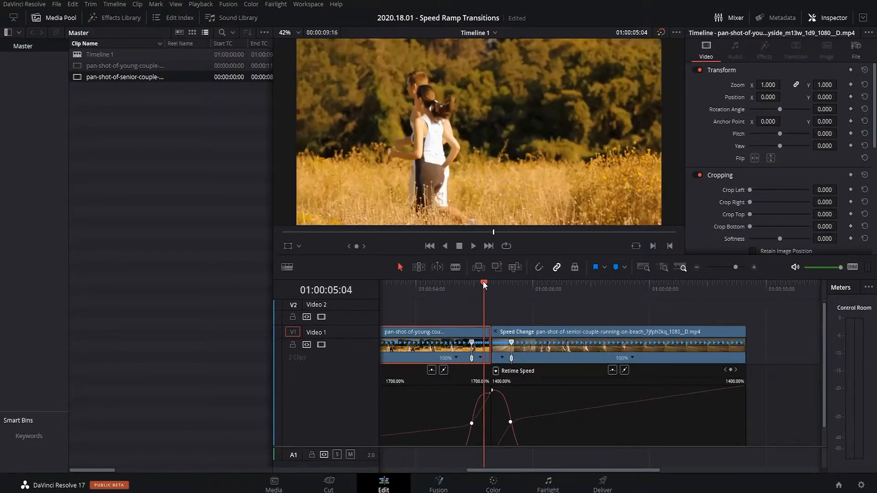
left_click_drag(548, 327, 541, 328)
left_click(457, 283)
key("space")
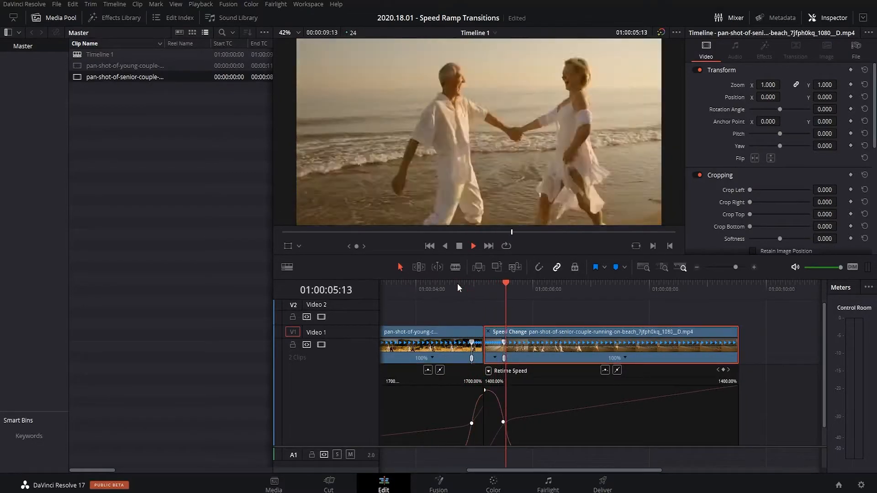
left_click(455, 284)
key("space")
left_click_drag(486, 292, 458, 290)
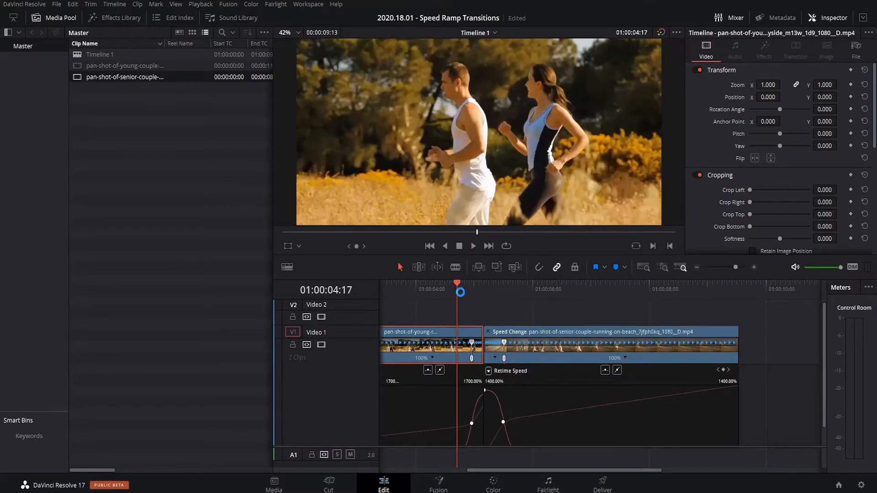
key("space")
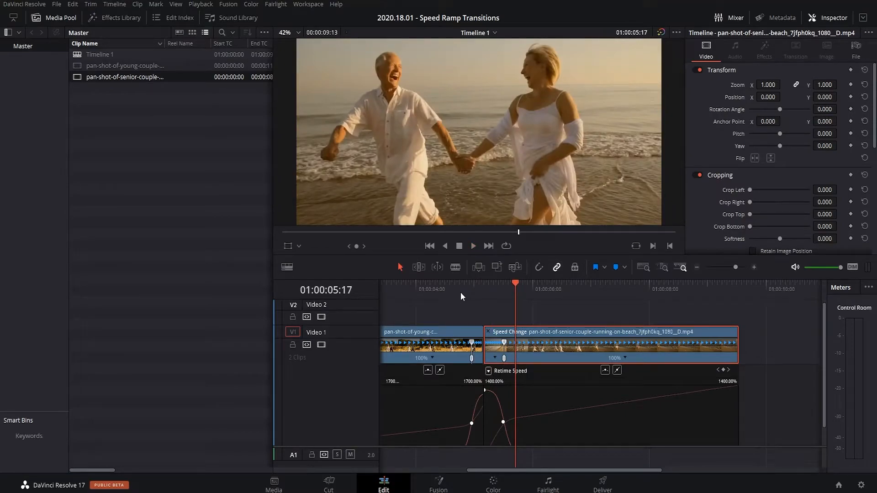
Add an Adjustment Clip on Video 2 over the cut, trimmed to span the two clips' speed points
left_click(464, 306)
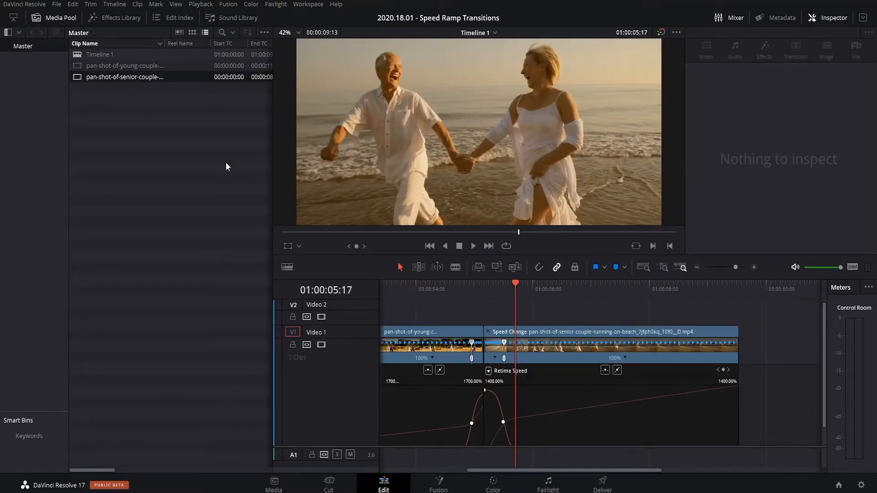
left_click(126, 18)
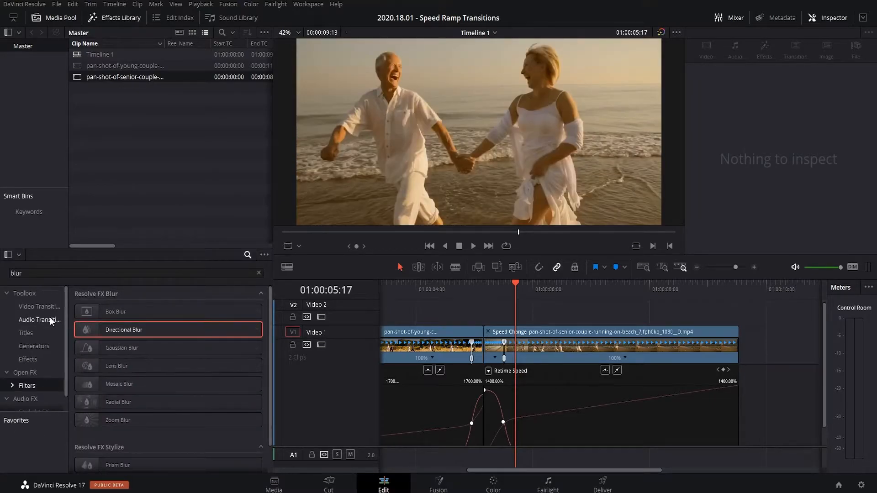
left_click(32, 344)
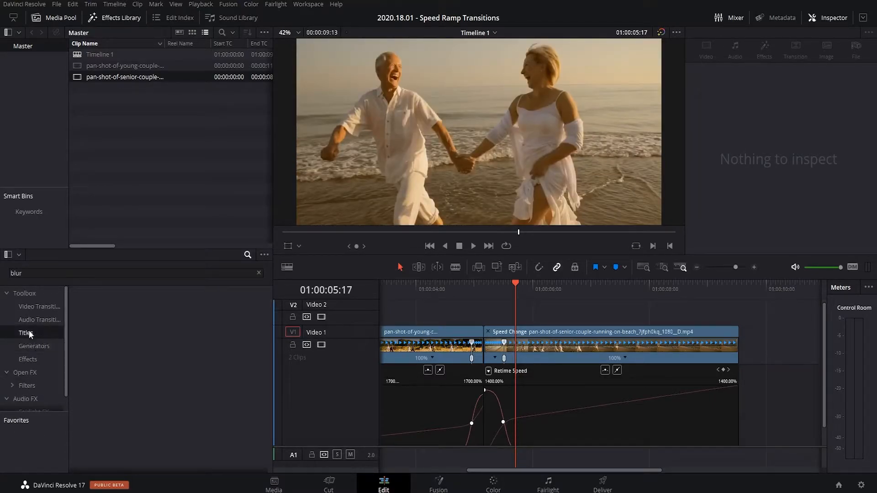
left_click(40, 306)
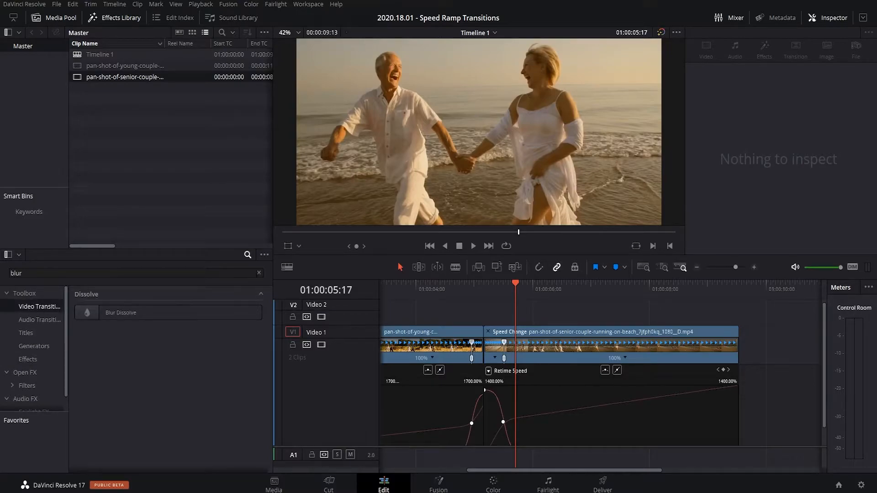
left_click(259, 273)
left_click(34, 335)
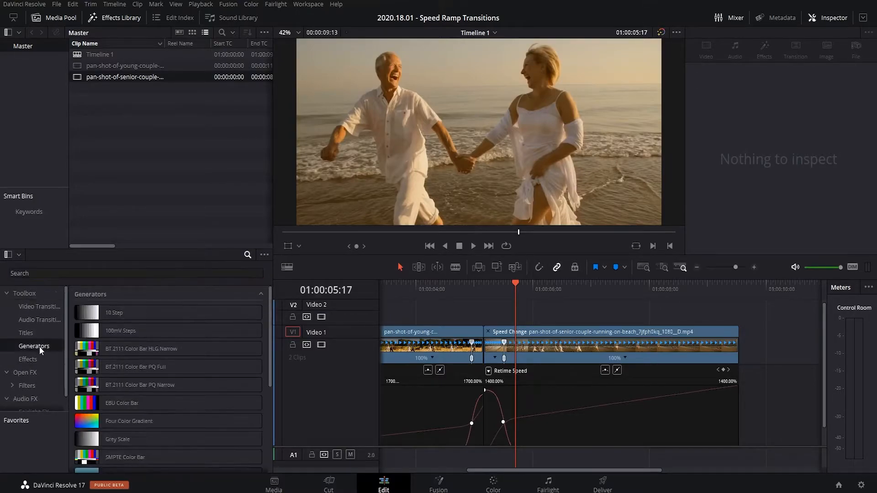
left_click(37, 320)
left_click(34, 346)
left_click(31, 359)
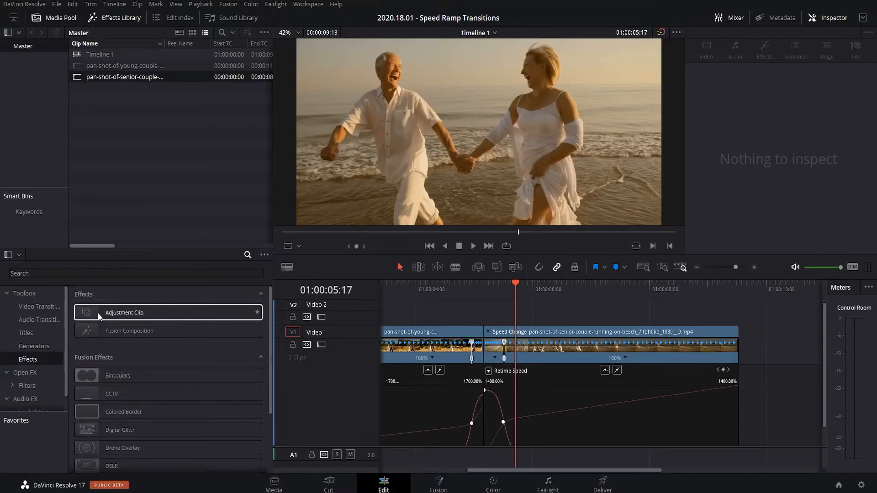
left_click_drag(99, 315, 467, 313)
left_click_drag(761, 315, 503, 312)
Apply the Directional Blur effect from Resolve FX Blur to the adjustment clip
left_click(493, 315)
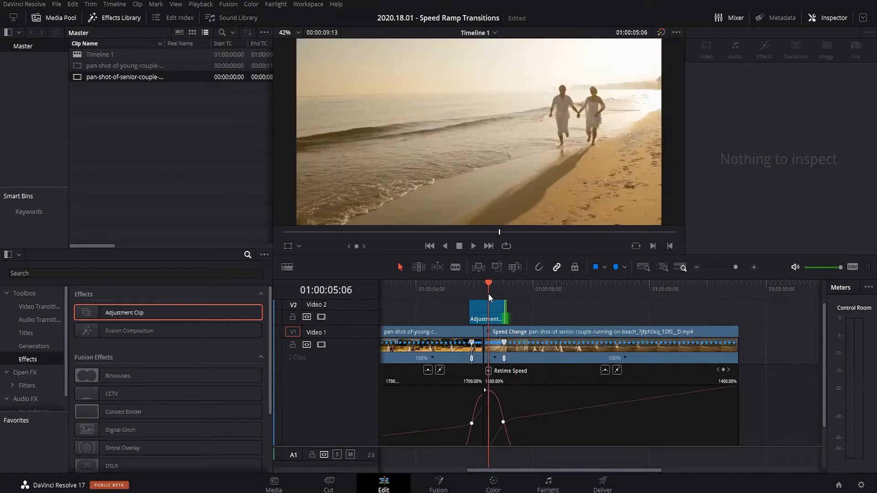
scroll(42, 379, "down", 1)
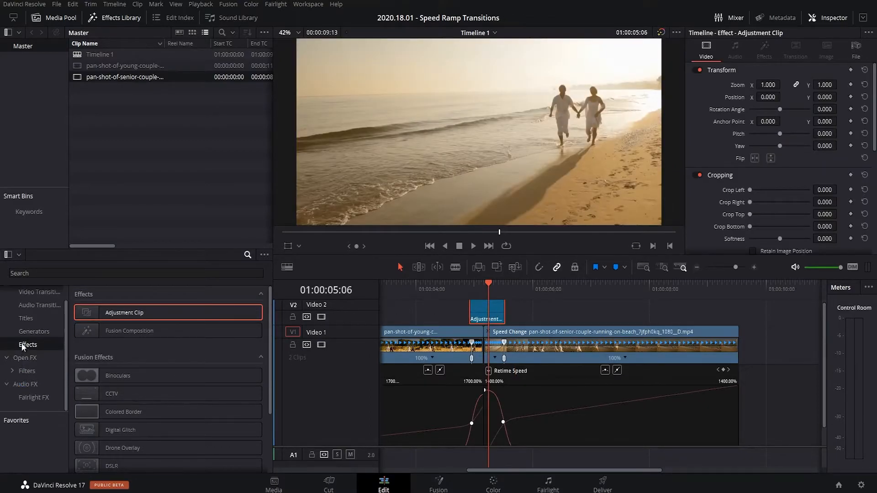
left_click(19, 359)
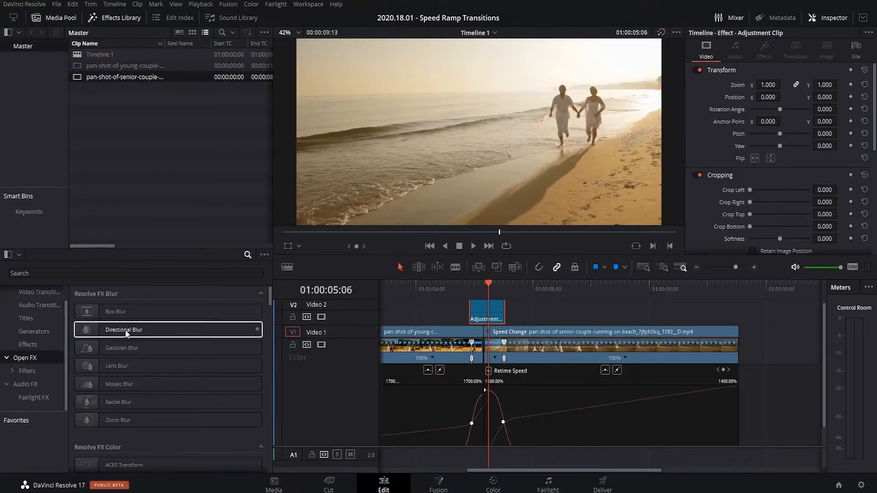
left_click_drag(109, 336, 490, 314)
Set the adjustment clip's Directional Blur to a strength of 0.419 and an angle of 4.1
left_click(477, 285)
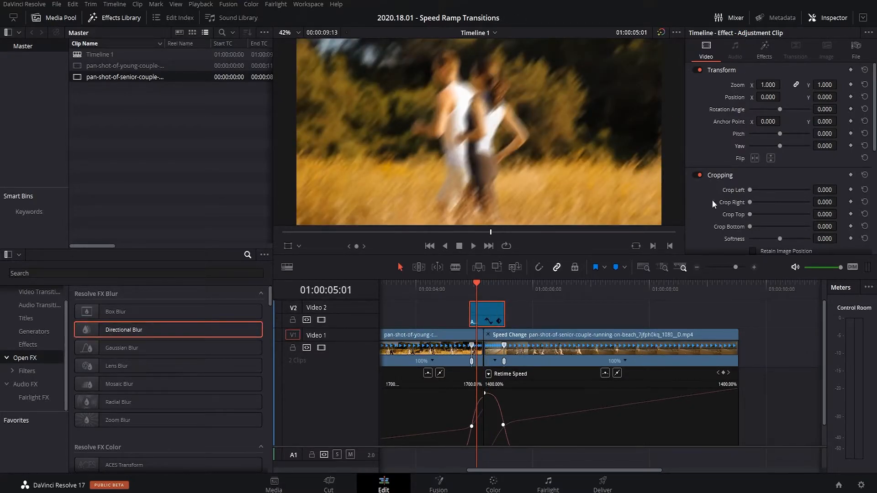
left_click(766, 51)
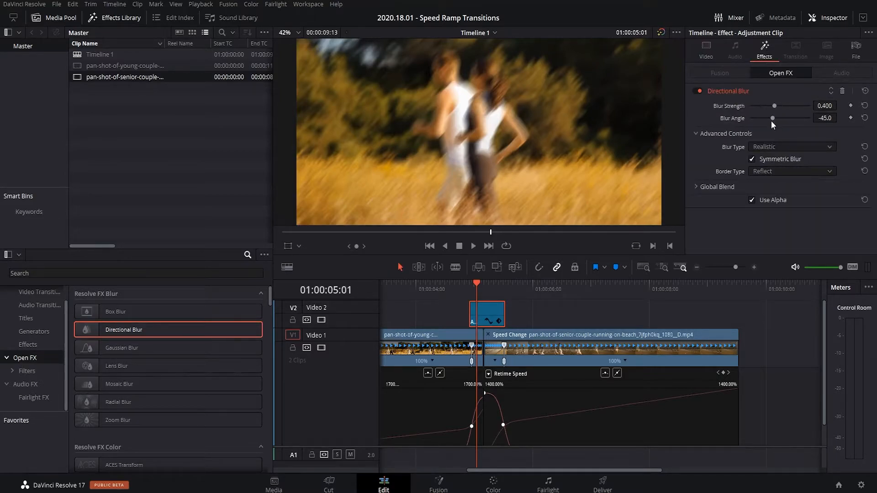
left_click_drag(773, 105, 800, 106)
left_click_drag(771, 116, 780, 115)
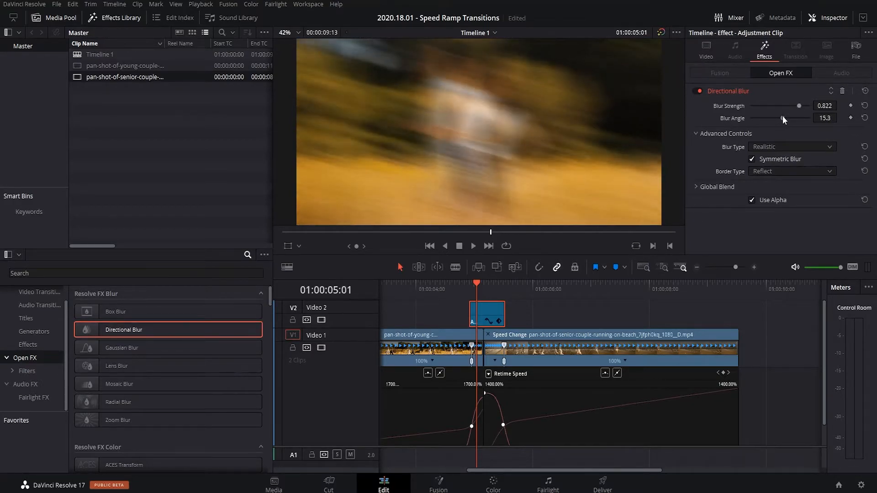
left_click_drag(799, 106, 775, 106)
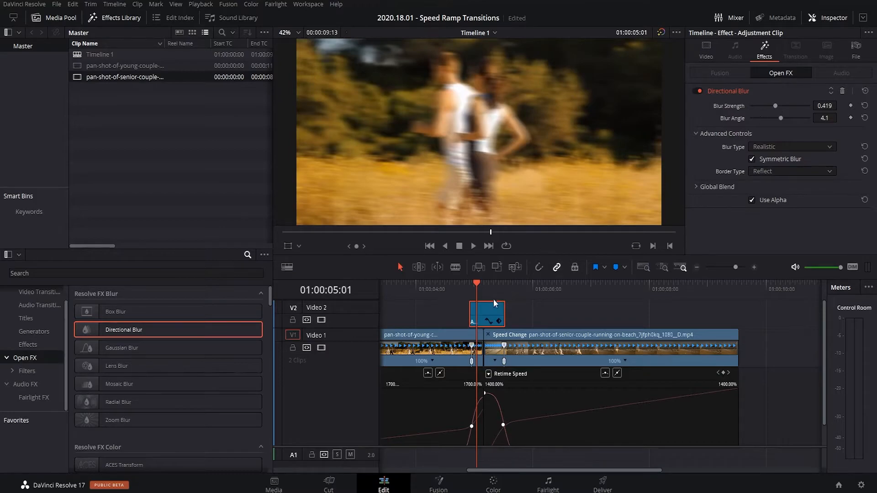
Keyframe Blur Strength at 0.419 on 01:00:05:04 and at 0 on 01:00:04:23 and 01:00:05:12, and play the result
left_click_drag(476, 283, 484, 283)
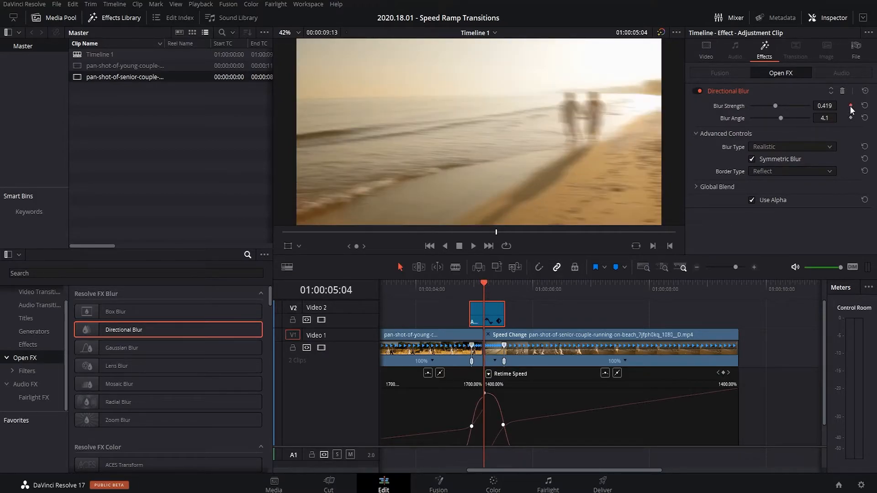
left_click_drag(483, 283, 473, 278)
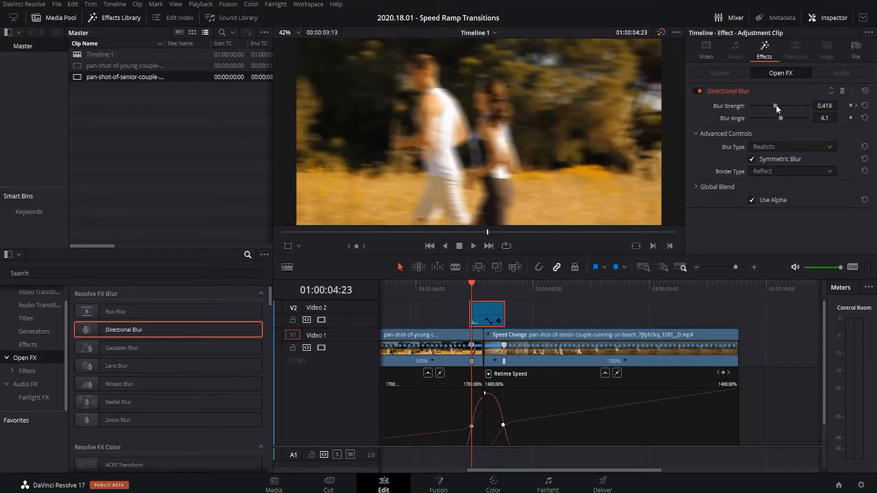
left_click_drag(774, 105, 753, 105)
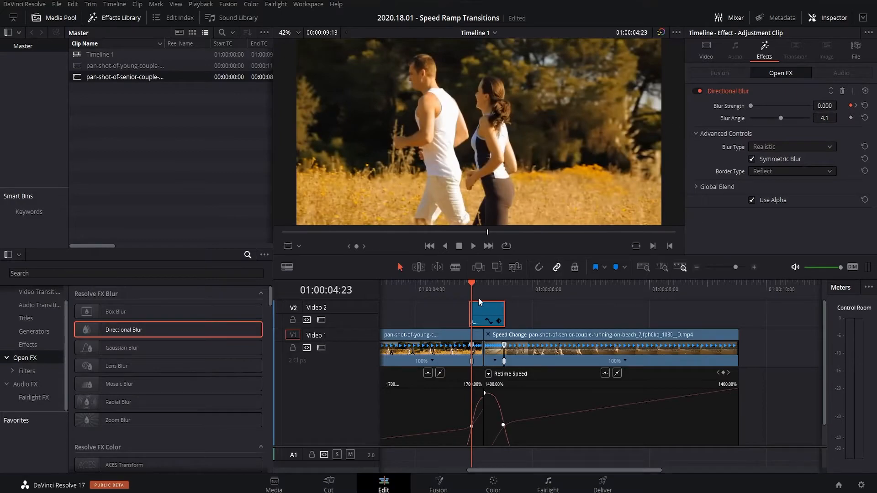
left_click_drag(477, 288, 503, 286)
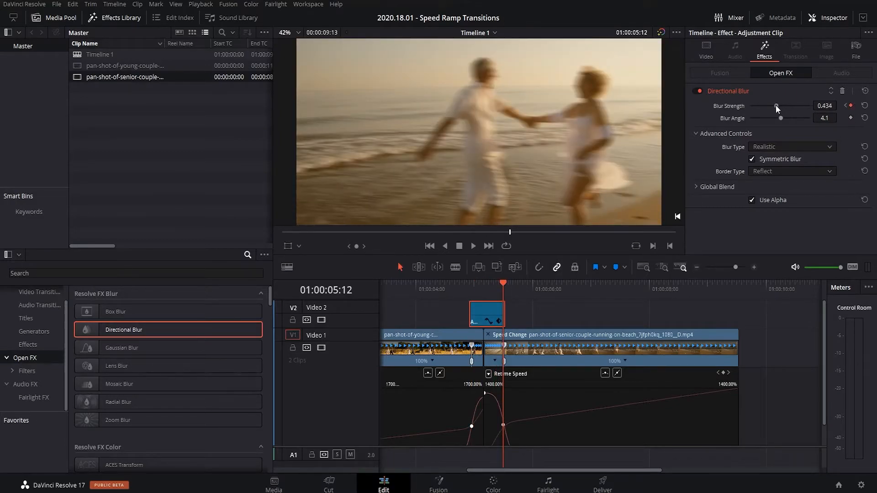
left_click_drag(775, 105, 745, 105)
left_click_drag(495, 288, 449, 280)
key("space")
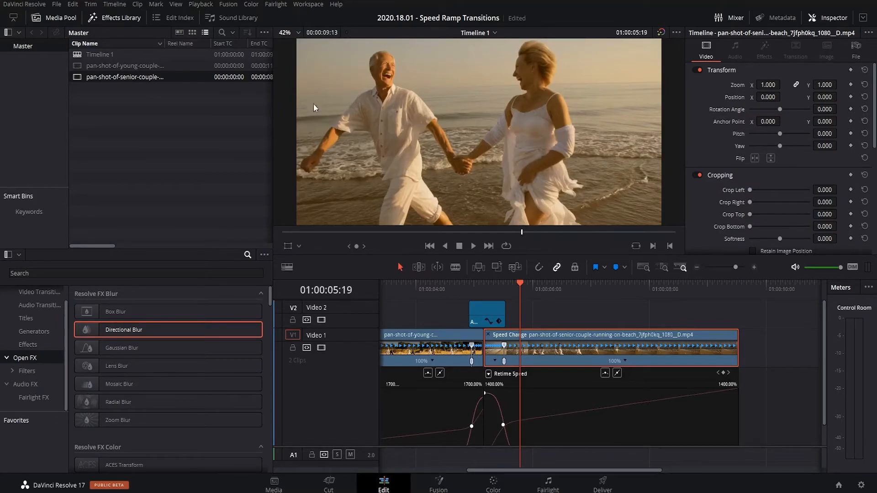
Check that the Render Cache mode is User, and turn Render Cache Fusion Output on for both clips and the adjustment clip
left_click(209, 7)
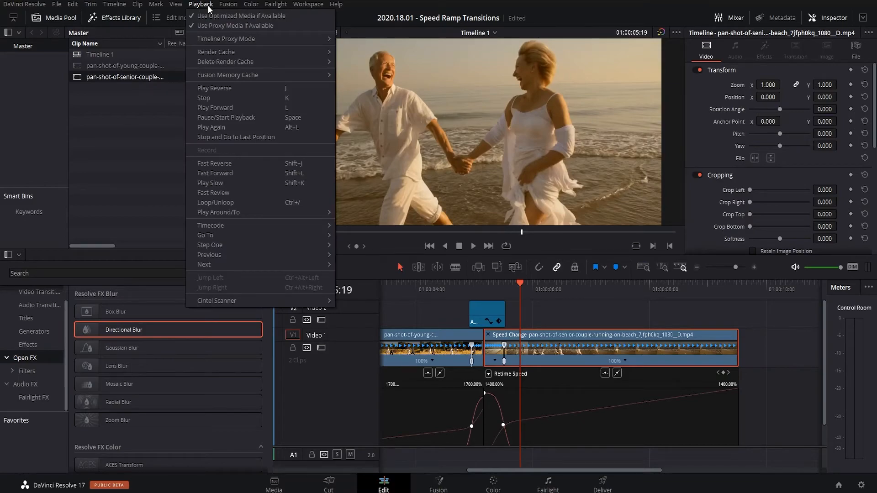
mouse_move(235, 50)
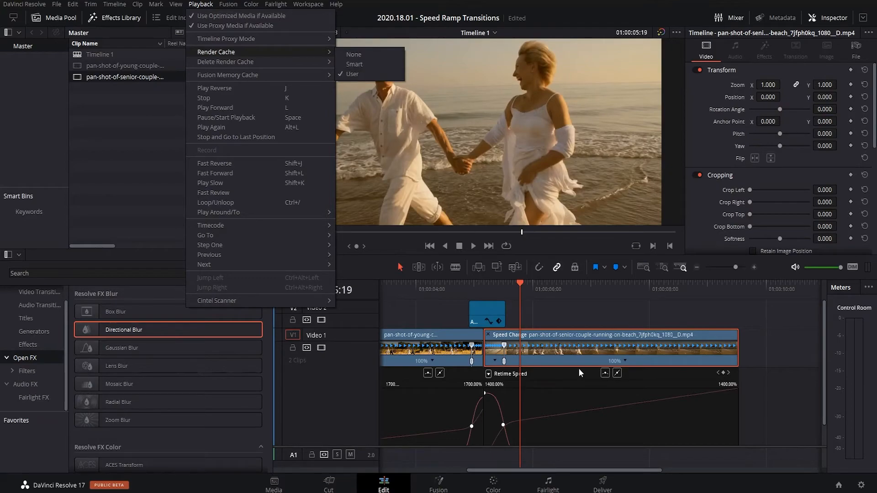
left_click(545, 311)
left_click_drag(553, 305, 462, 337)
right_click(463, 337)
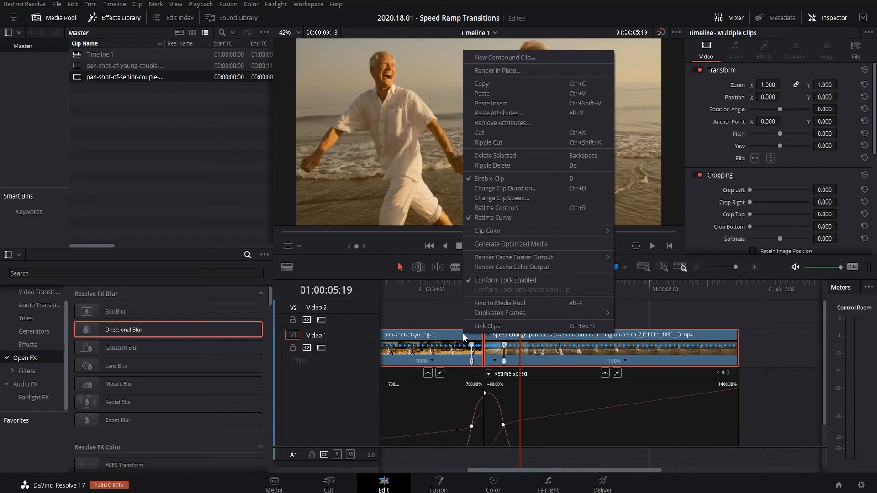
mouse_move(541, 259)
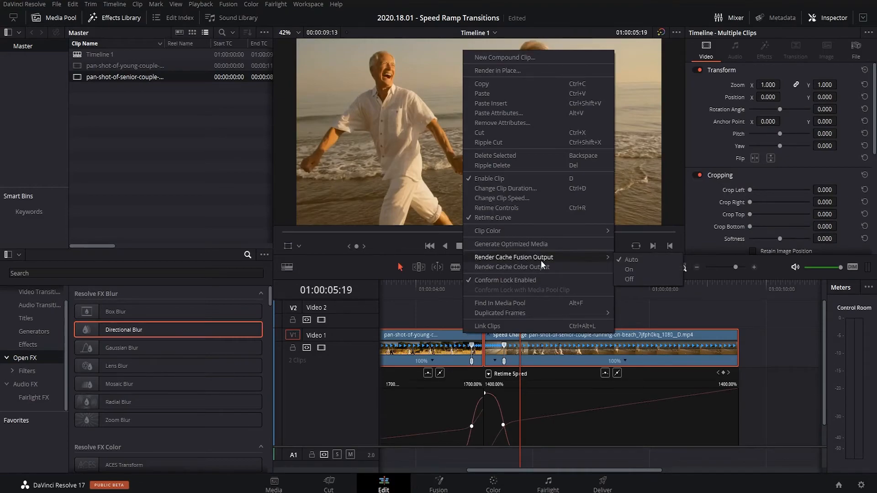
left_click(626, 269)
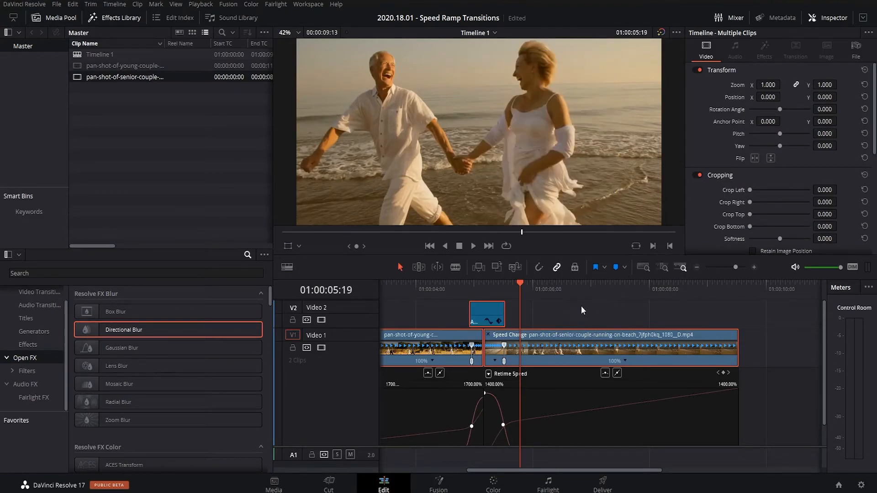
Play the cached blur transition from 01:00:04:13 to check it in real time
left_click_drag(484, 288, 457, 287)
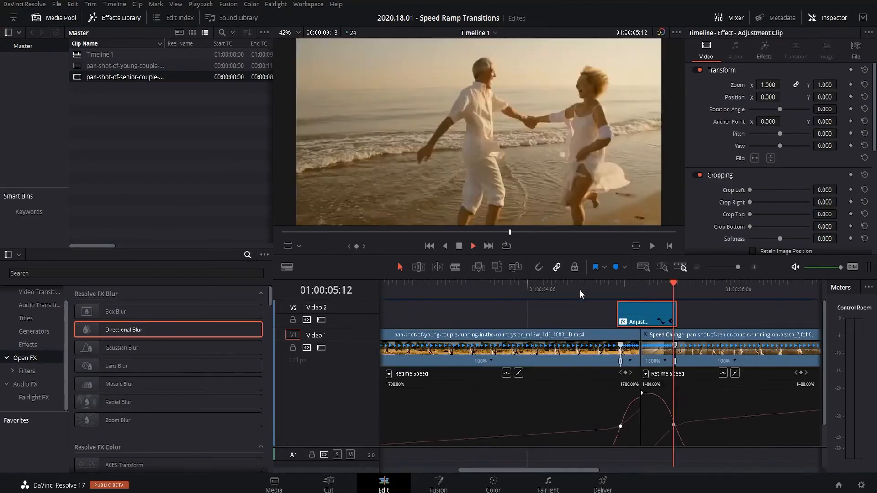
left_click(579, 289)
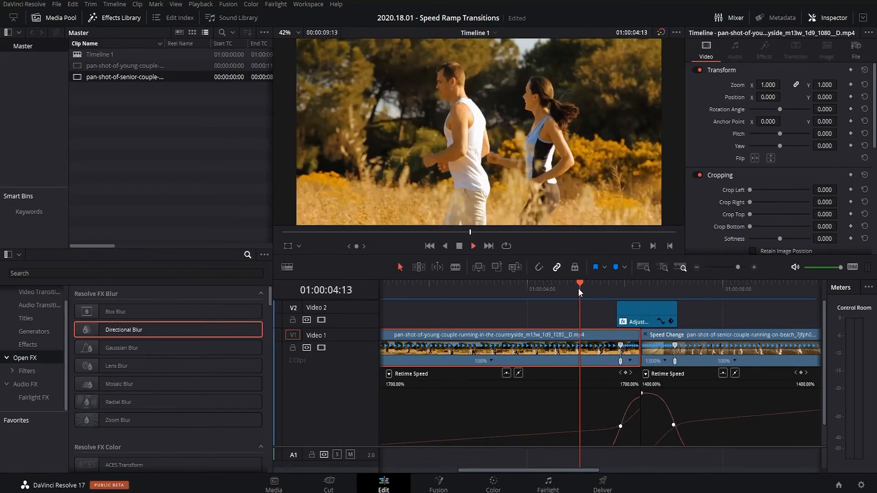
key("space")
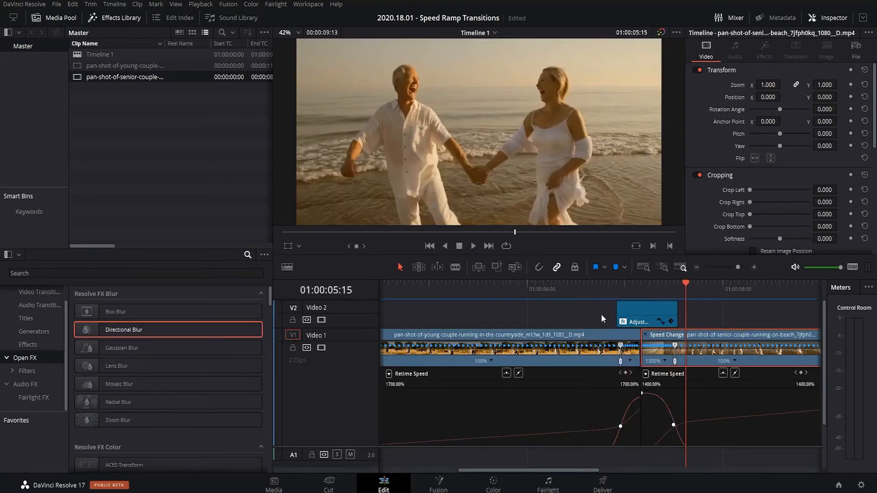
Extend the adjustment clip's start back to just before 01:00:03:18, and replay the transition from there
left_click_drag(617, 313, 500, 309)
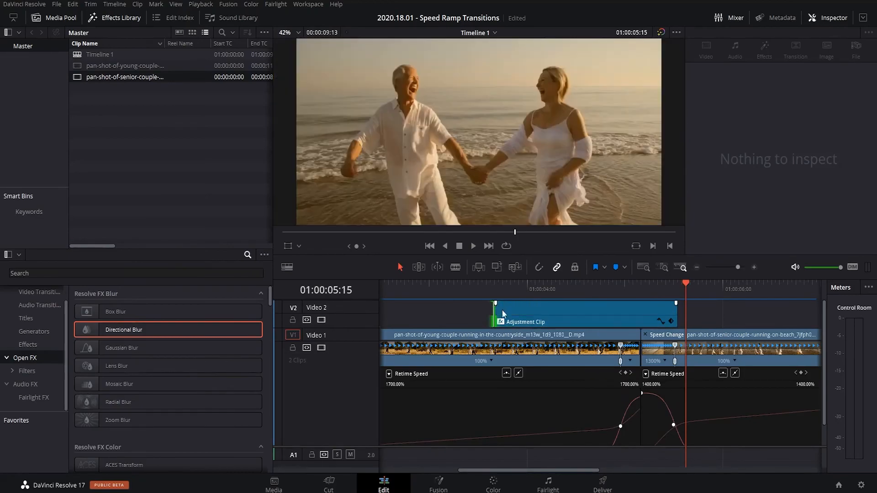
left_click(502, 292)
key("space")
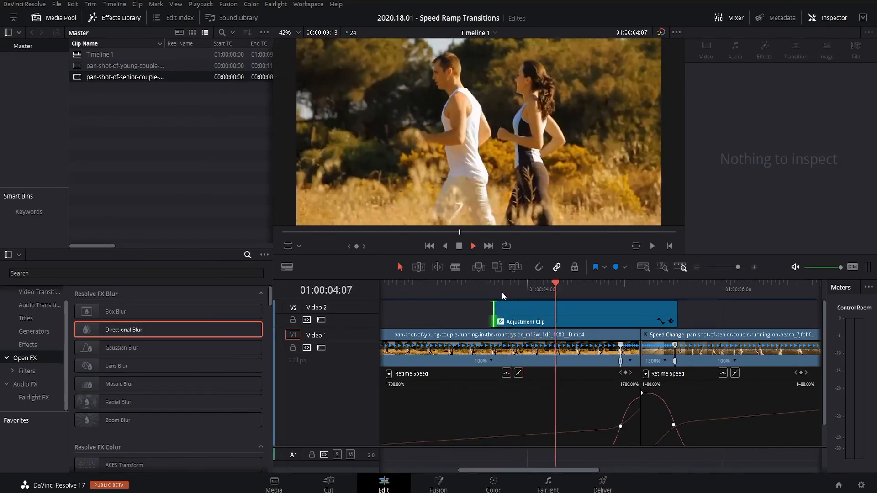
key("space")
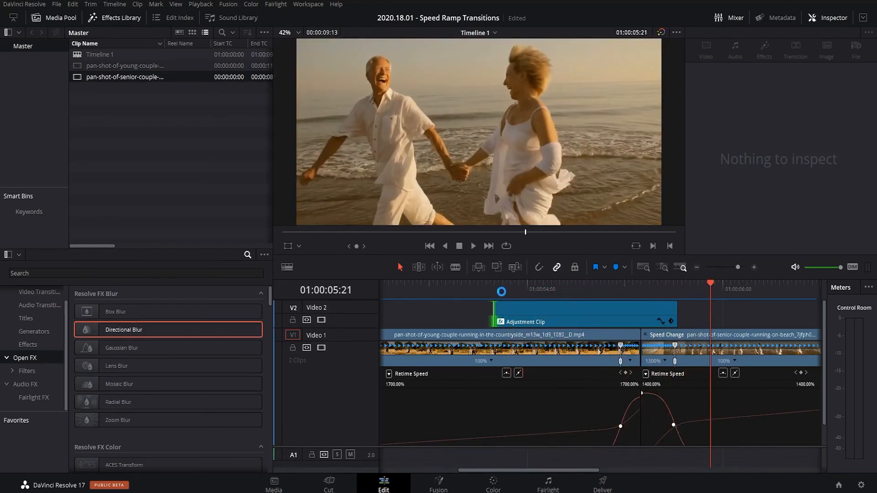
left_click(502, 292)
key("space")
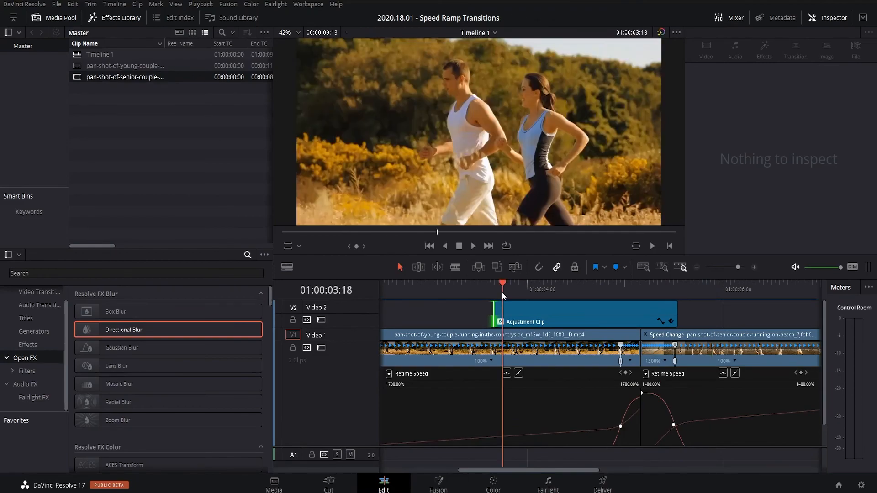